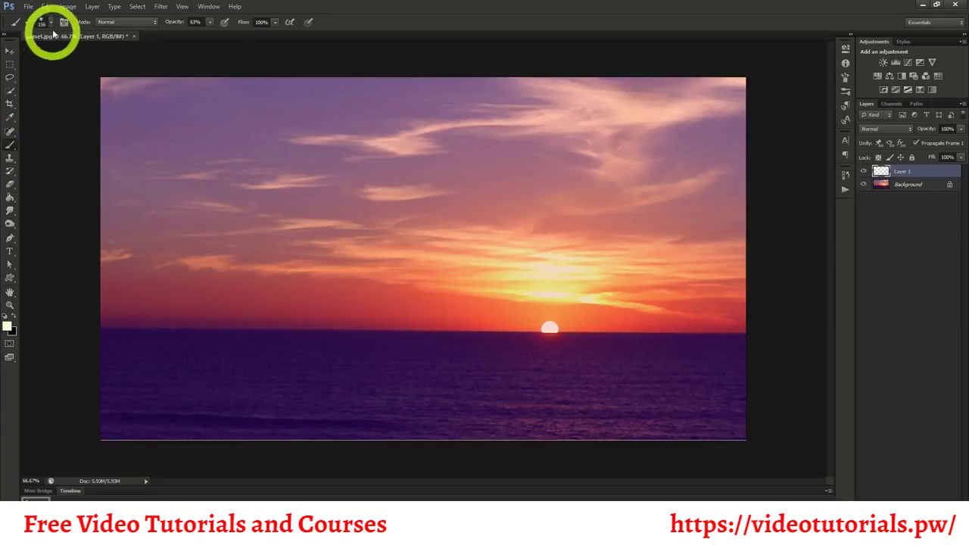
# - Set the soft brush size to 300 px and paint one pale glow spot on Layer 1 over the horizon, left of the sun
pyautogui.click(52, 25)
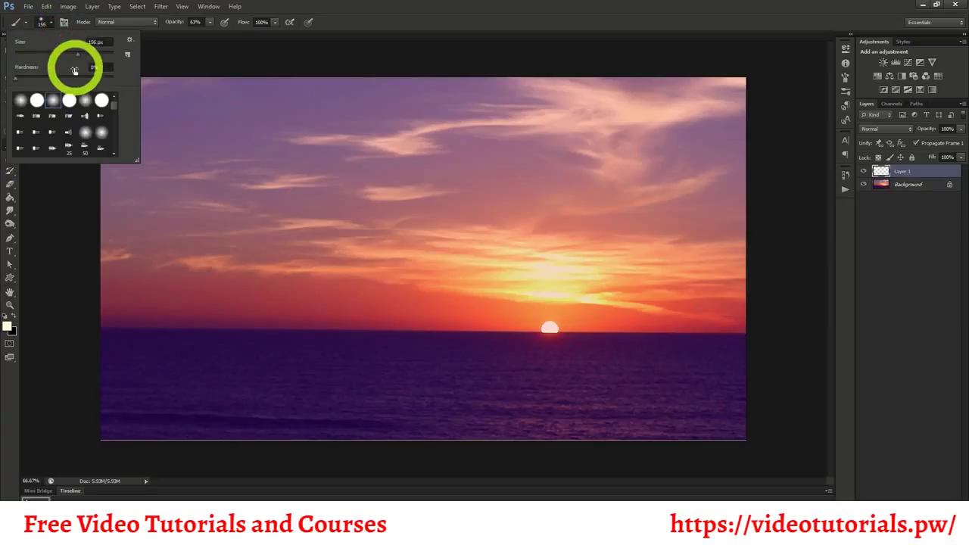
pyautogui.moveTo(85, 58); pyautogui.dragTo(94, 57)
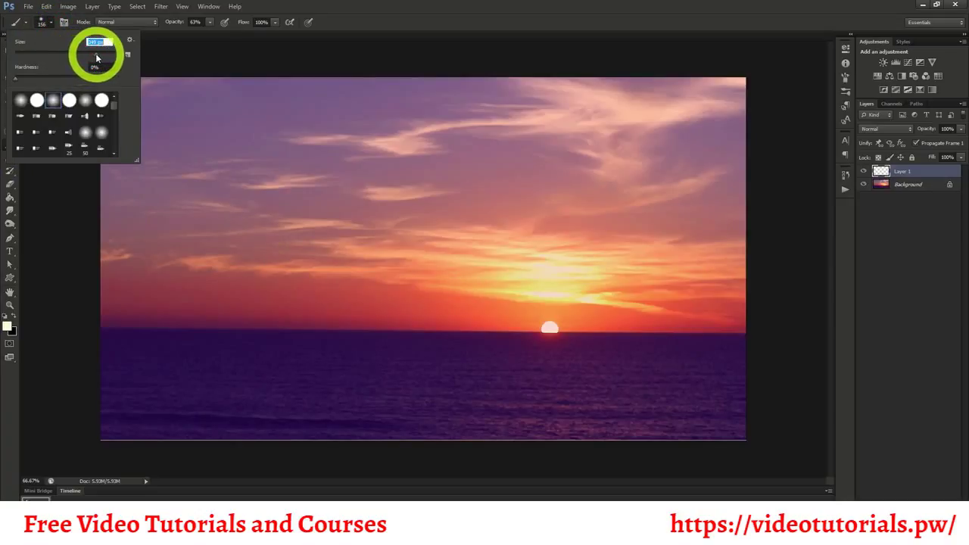
pyautogui.click(48, 26)
pyautogui.click(34, 266)
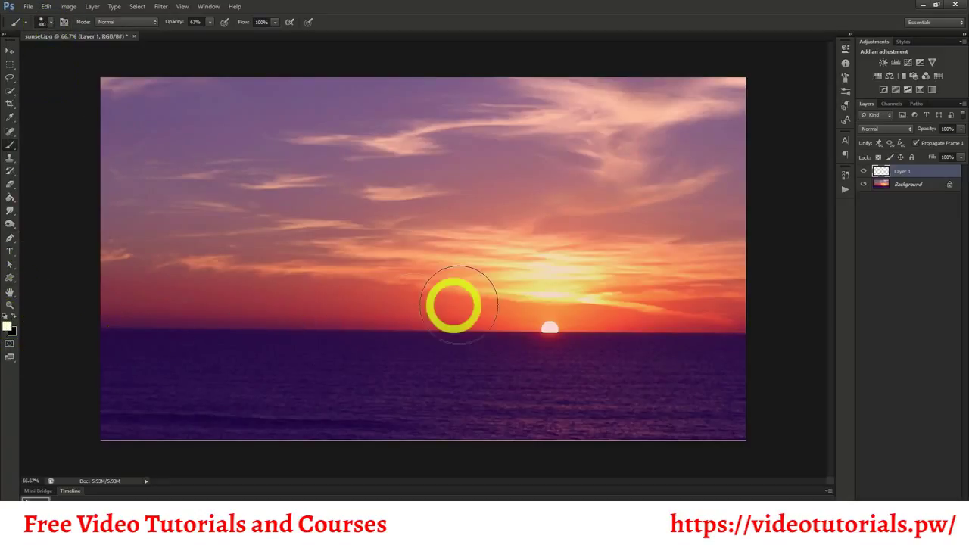
pyautogui.click(448, 307)
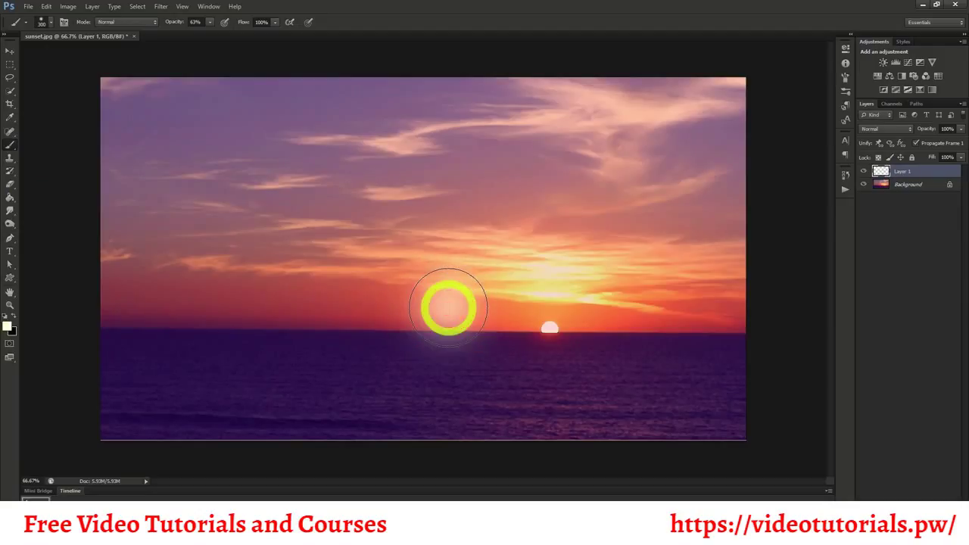
pyautogui.moveTo(504, 344); pyautogui.dragTo(488, 335)
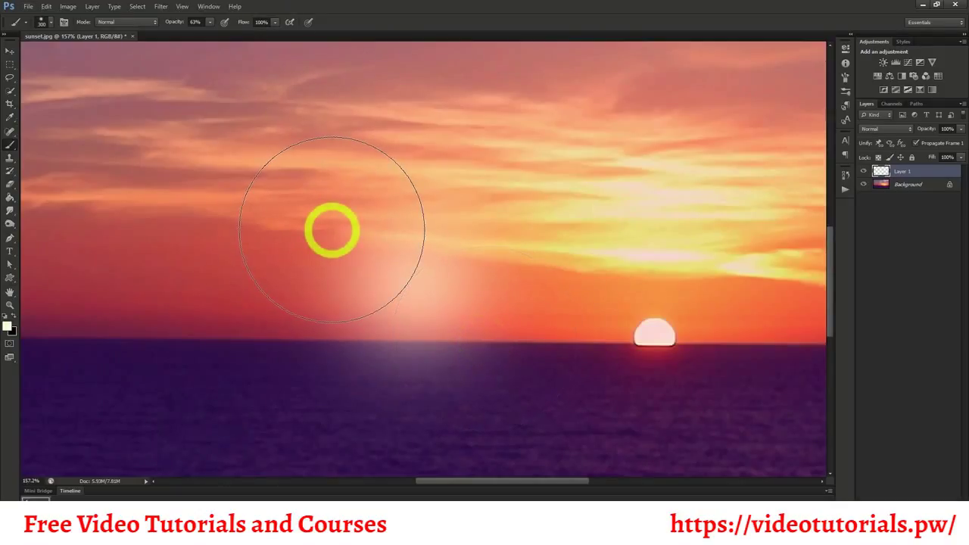
# - Apply the Add Noise filter to the glow with an amount of 3.5%, Uniform distribution and Monochromatic enabled
pyautogui.click(160, 6)
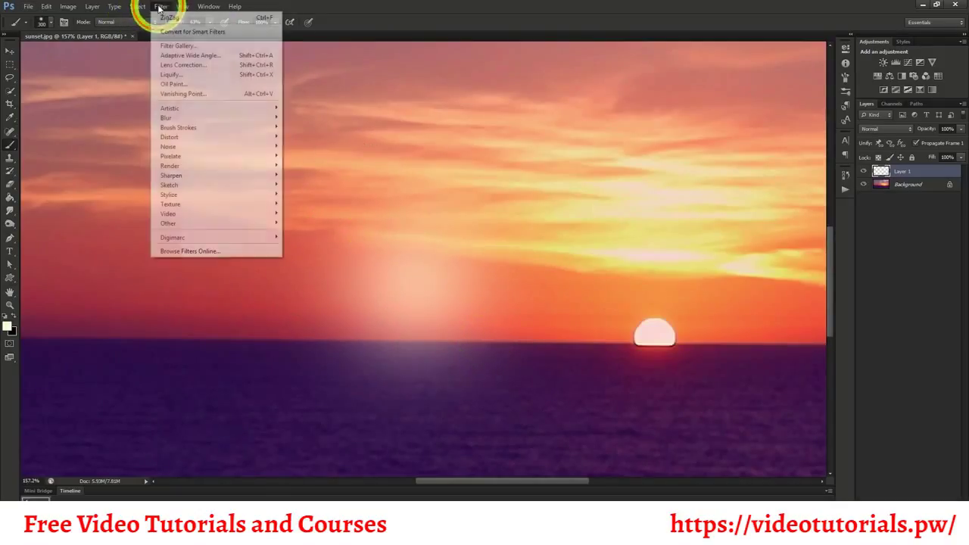
pyautogui.click(190, 147)
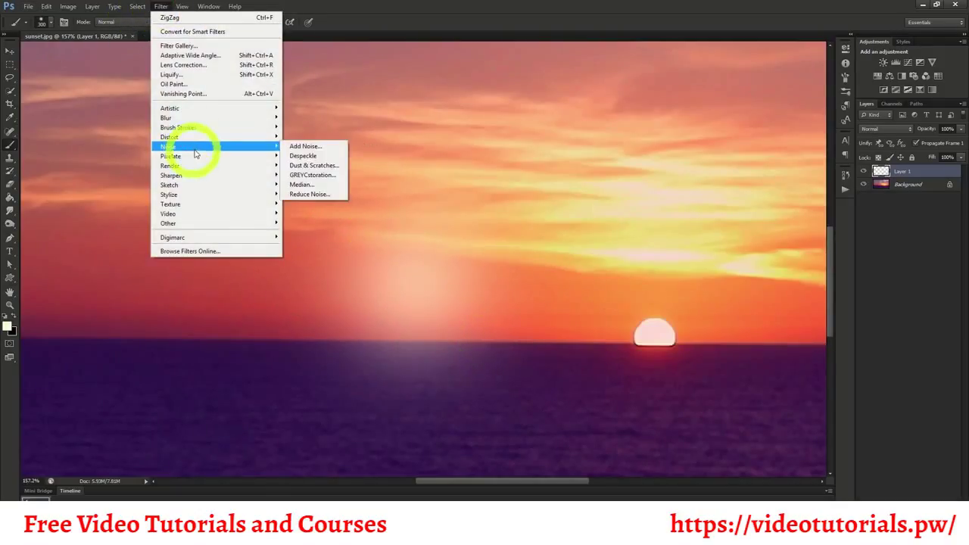
pyautogui.click(318, 147)
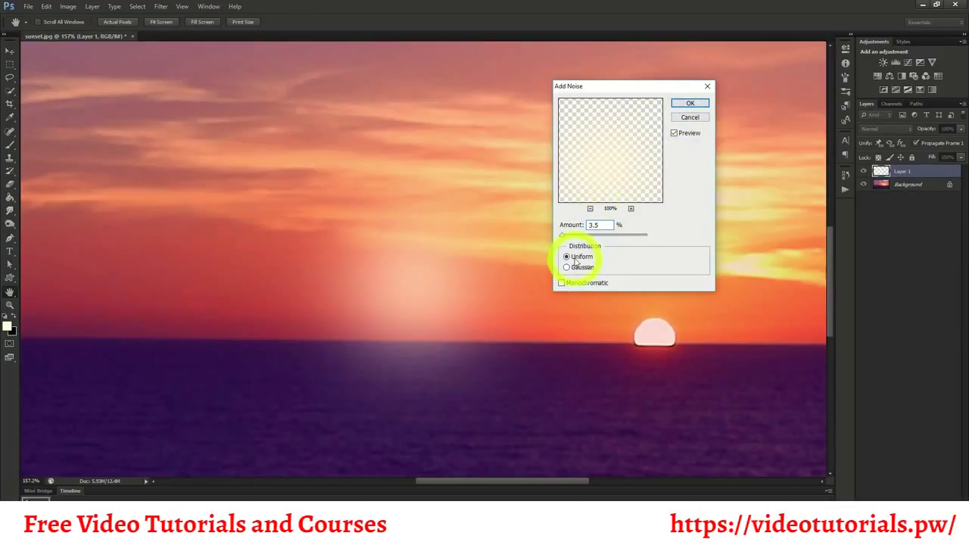
pyautogui.click(688, 104)
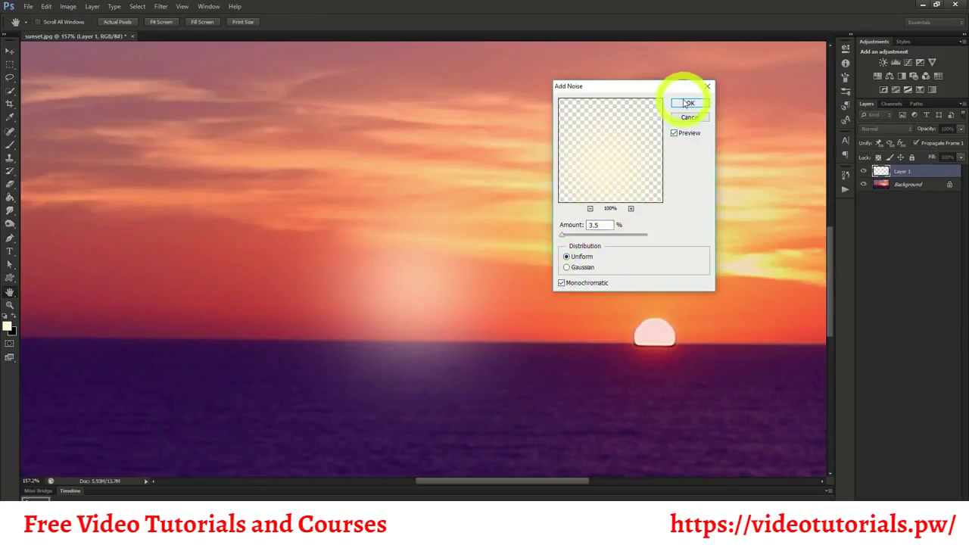
pyautogui.press('b')
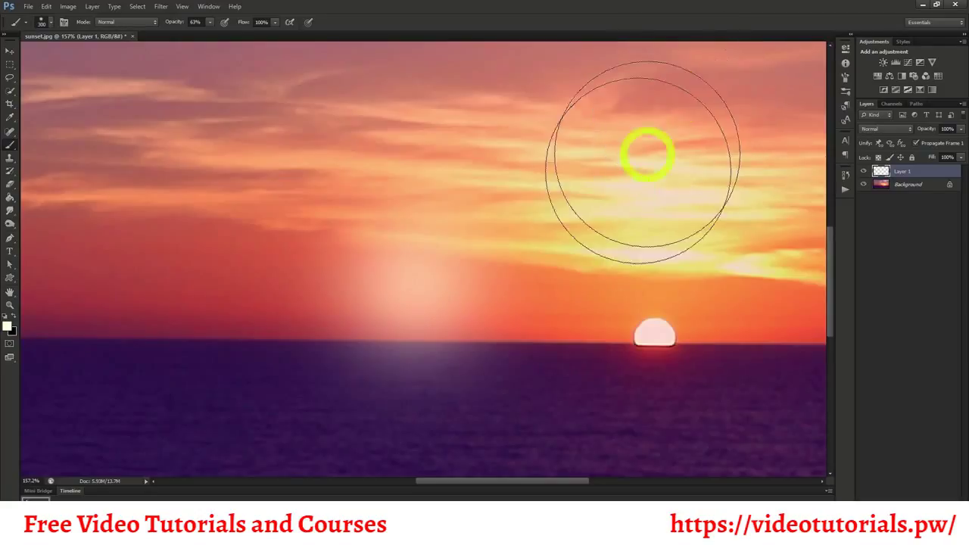
pyautogui.click(479, 296)
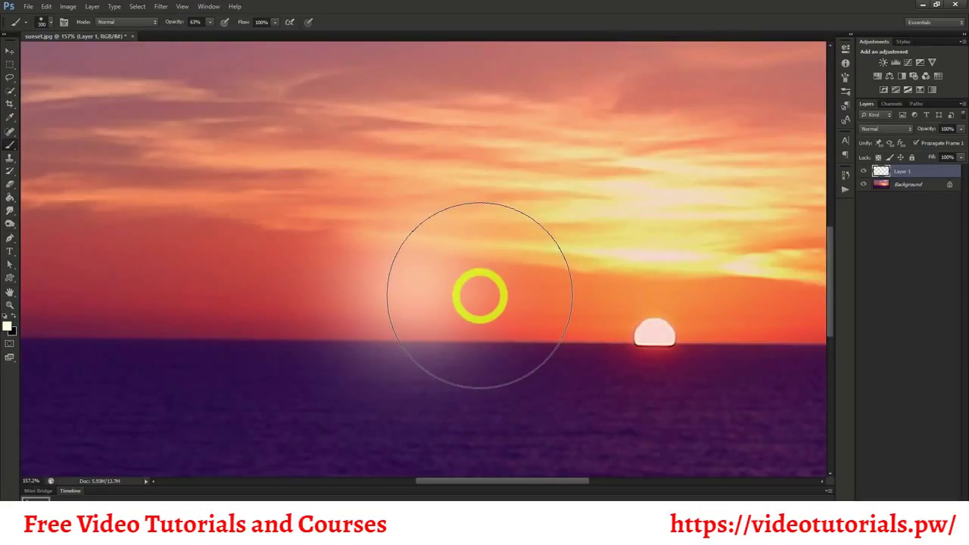
# - Duplicate Layer 1 as White and rename the original layer Orange
pyautogui.rightClick(904, 173)
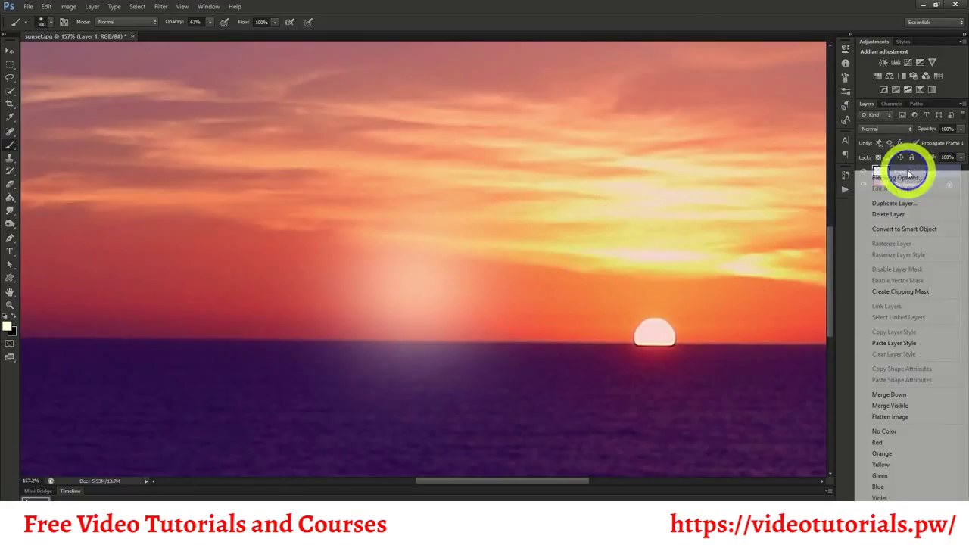
pyautogui.click(902, 204)
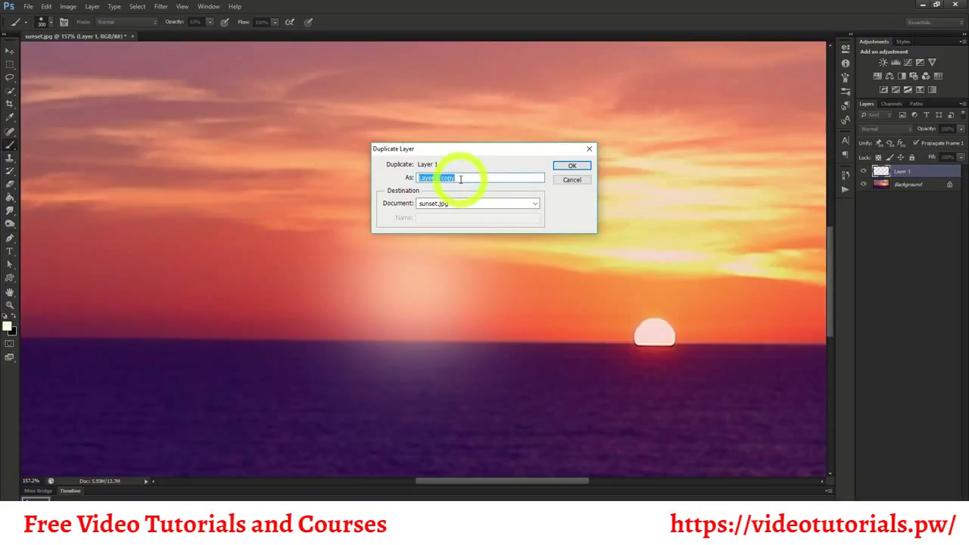
pyautogui.write('White')
pyautogui.press('Return')
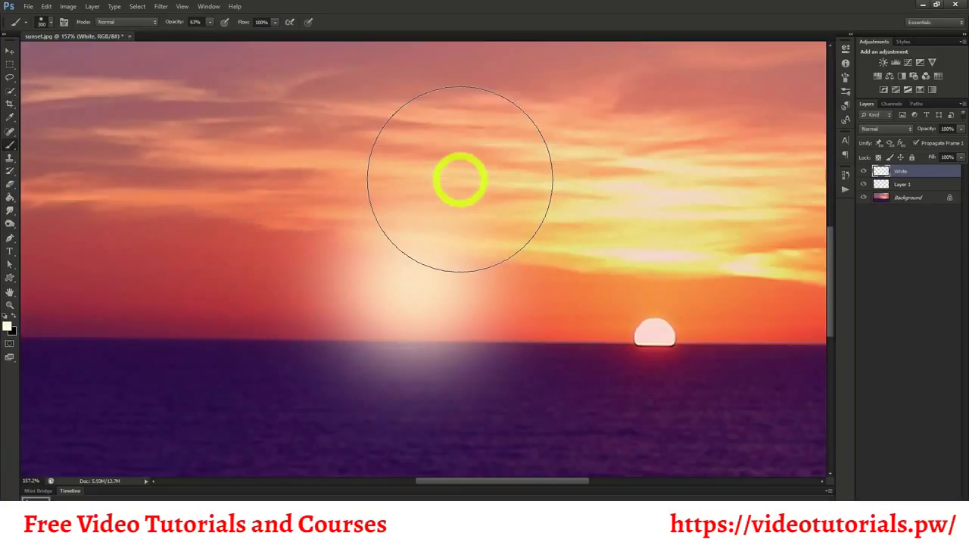
pyautogui.click(903, 186)
pyautogui.rightClick(899, 186)
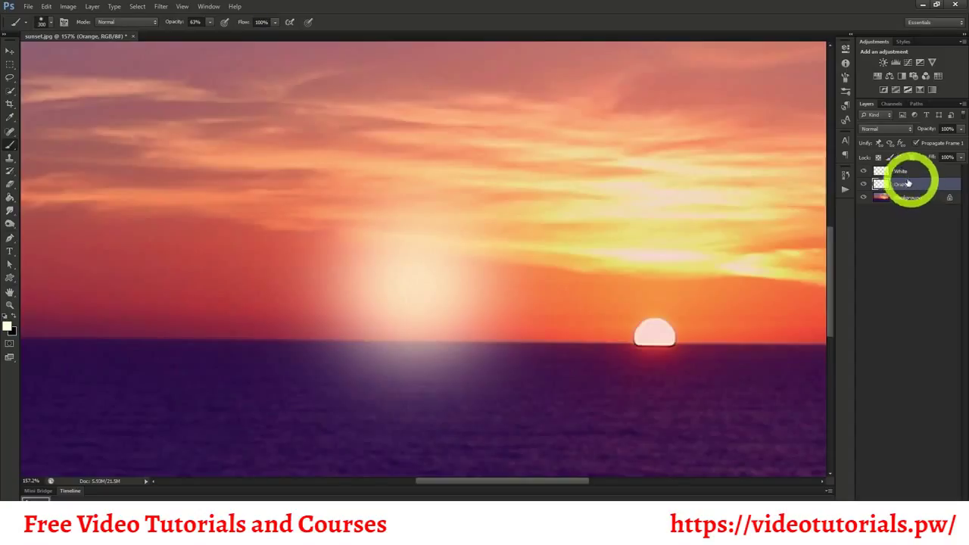
# - Hide the White layer and colorize the Orange layer with Hue/Saturation using hue 45, saturation 97 and reduced lightness
pyautogui.click(863, 171)
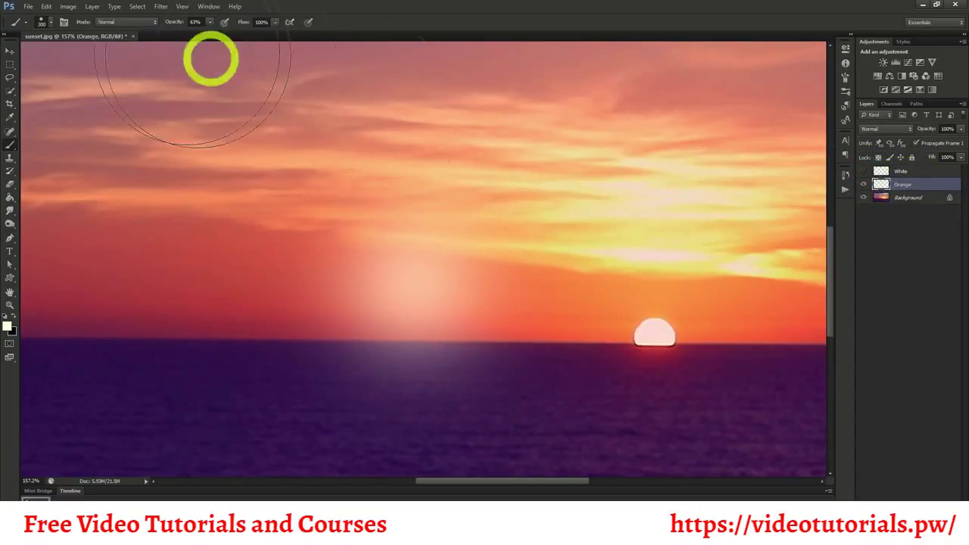
pyautogui.click(69, 9)
pyautogui.moveTo(83, 32)
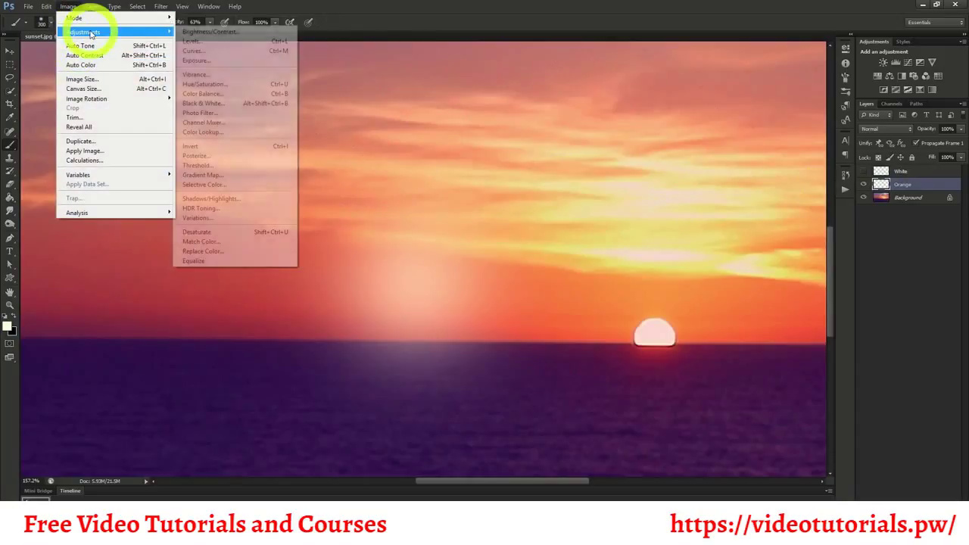
pyautogui.click(204, 84)
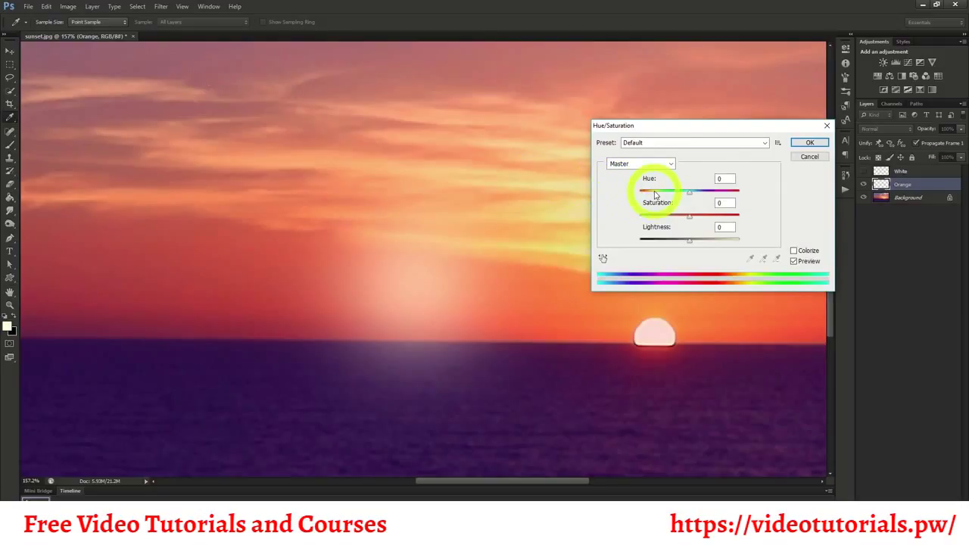
pyautogui.click(793, 250)
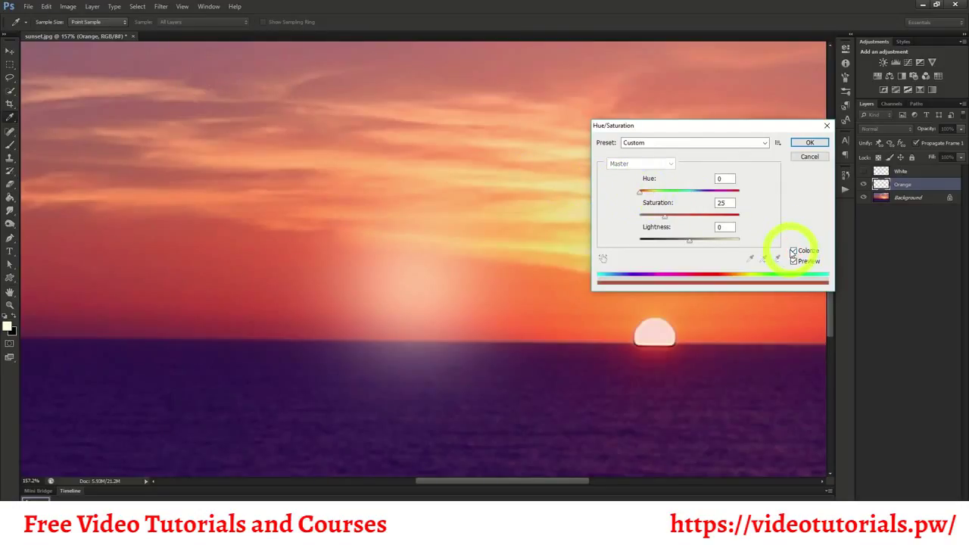
pyautogui.moveTo(640, 194); pyautogui.dragTo(738, 220)
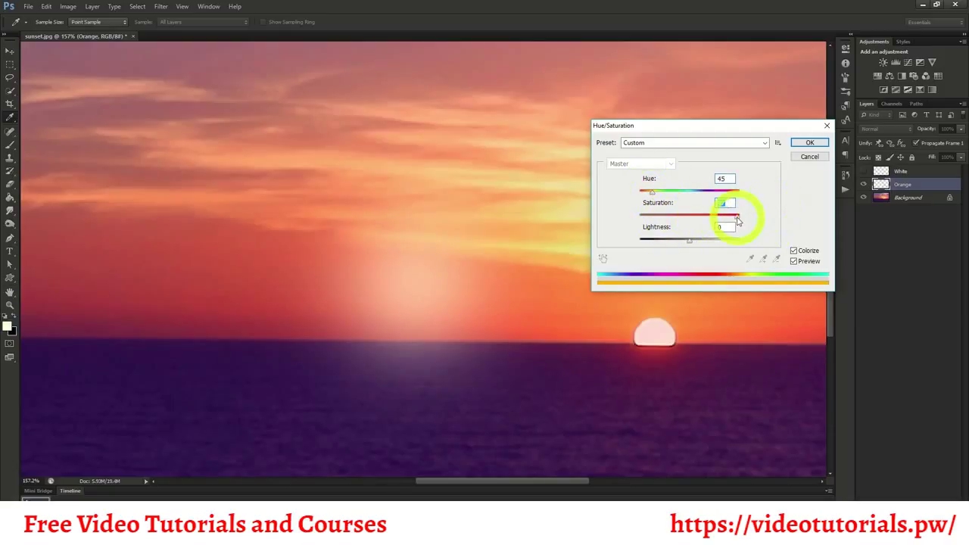
pyautogui.moveTo(688, 242); pyautogui.dragTo(679, 244)
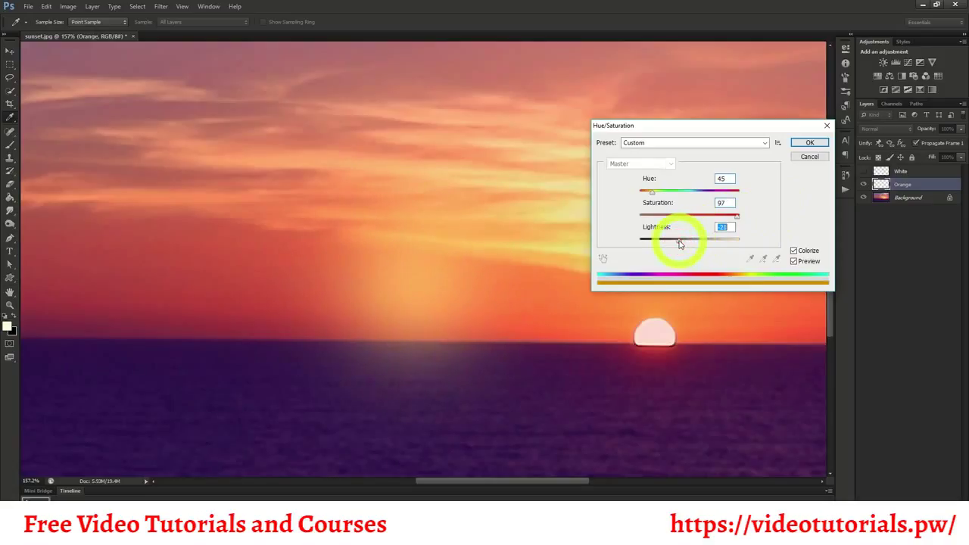
pyautogui.click(807, 143)
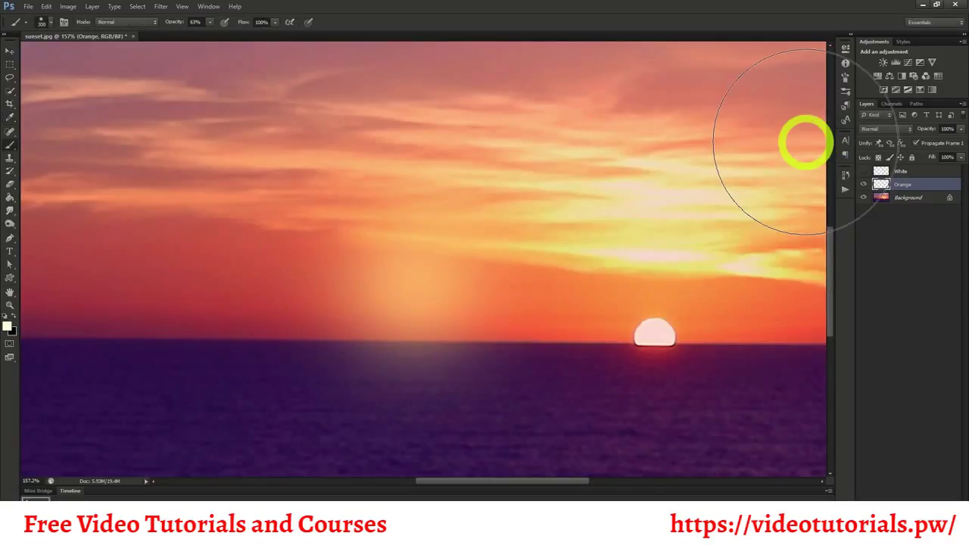
# - Show both glow layers, setting White's blend mode to Linear Dodge (Add) and Orange's to Screen
pyautogui.click(879, 129)
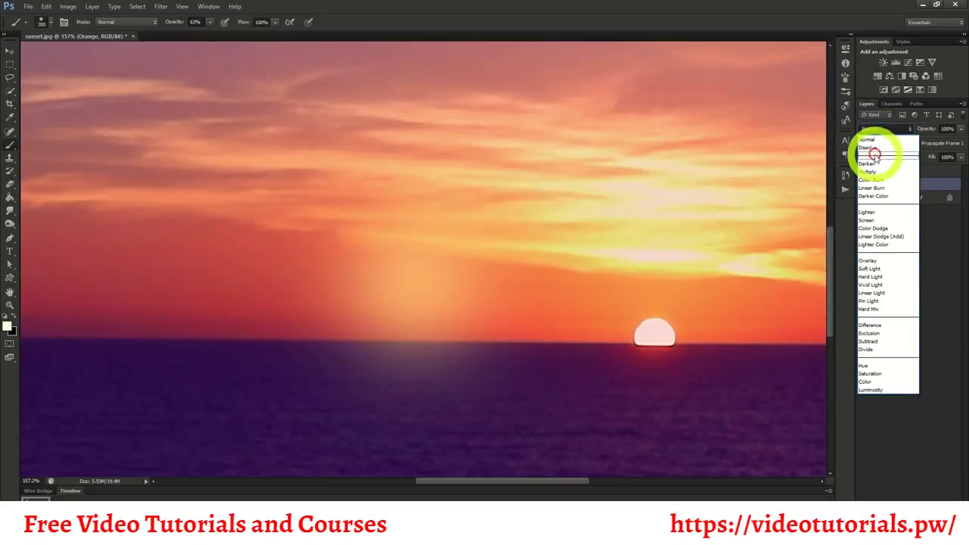
pyautogui.click(880, 235)
pyautogui.click(882, 171)
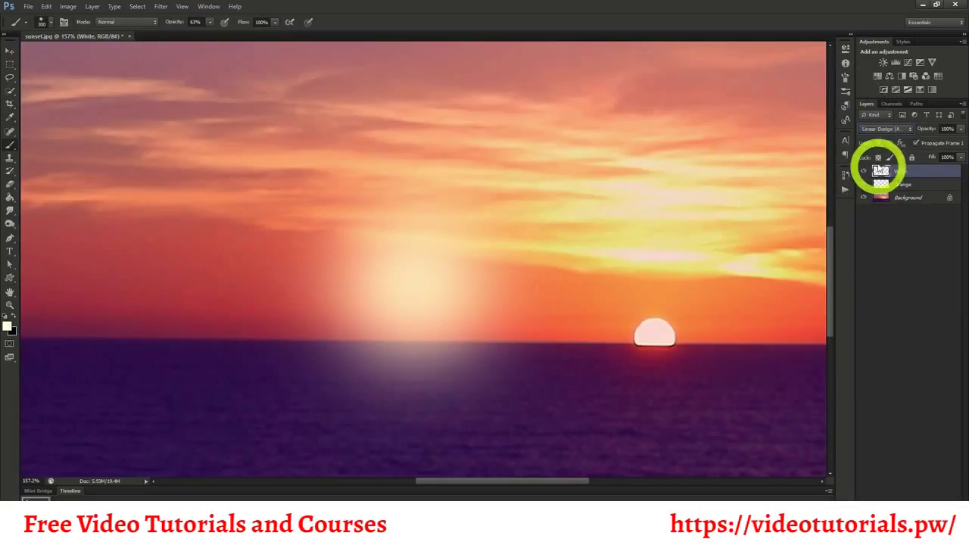
pyautogui.click(885, 130)
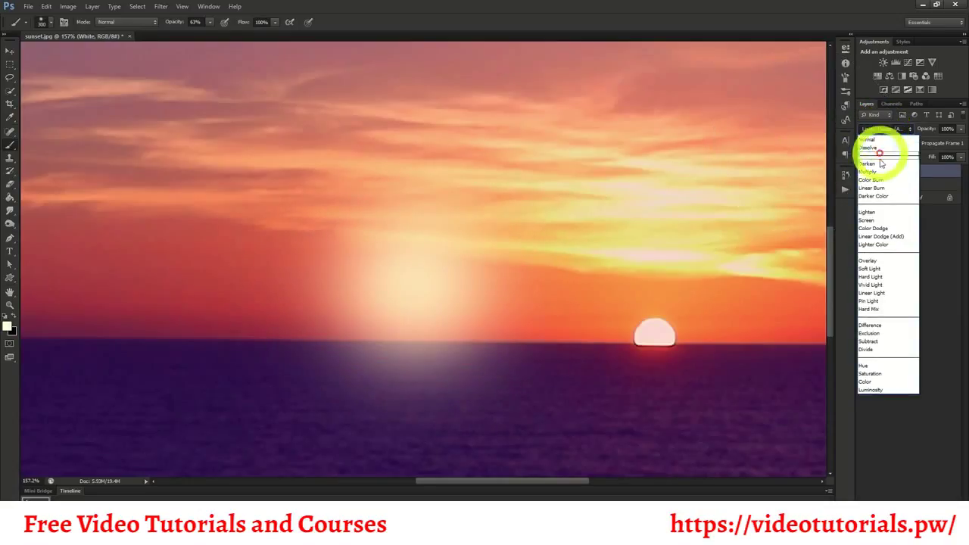
pyautogui.click(878, 237)
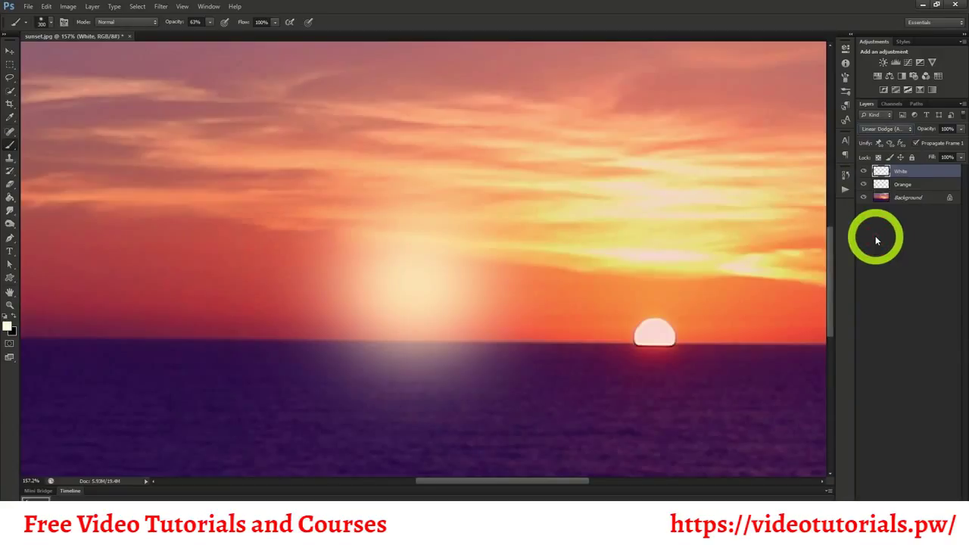
pyautogui.click(910, 186)
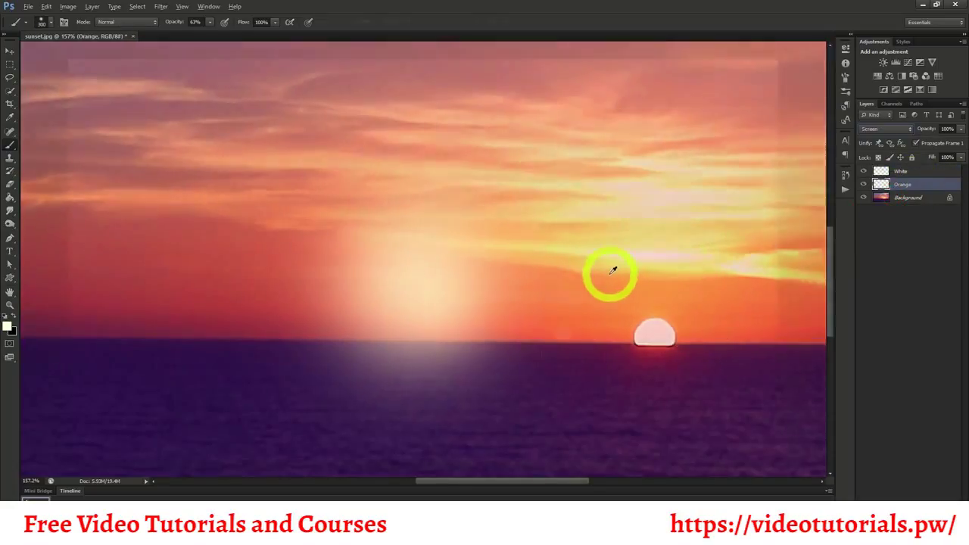
# - Scale the Orange glow proportionally to about 113.72% and move it so it is centred behind the White glow
pyautogui.hotkey('ctrl', 't')
pyautogui.hotkey('ctrl', '0')
pyautogui.moveTo(357, 220); pyautogui.dragTo(326, 201)
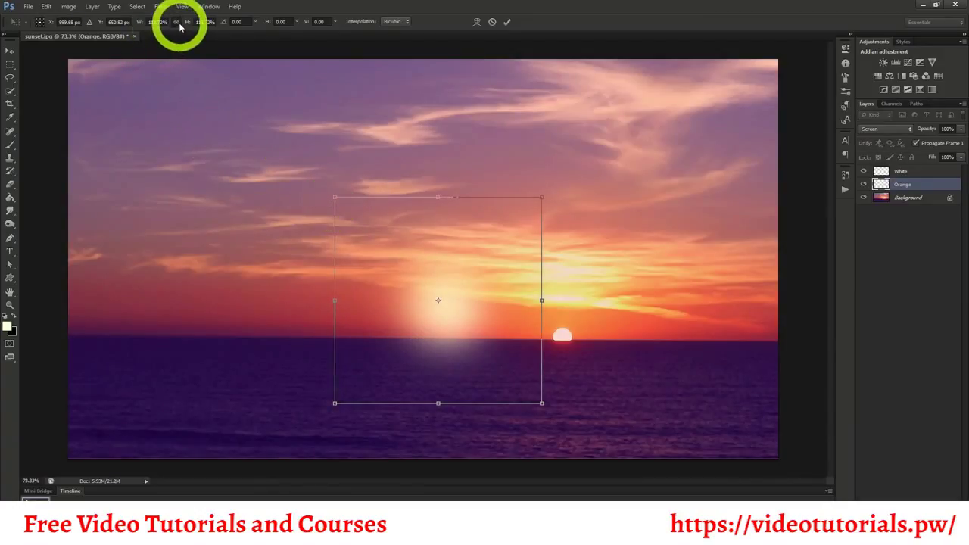
pyautogui.click(9, 50)
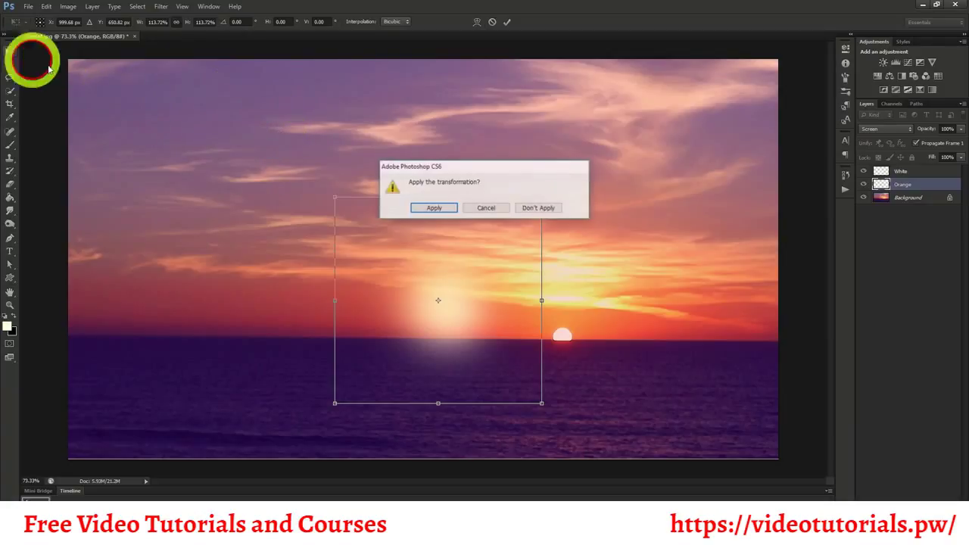
pyautogui.click(430, 209)
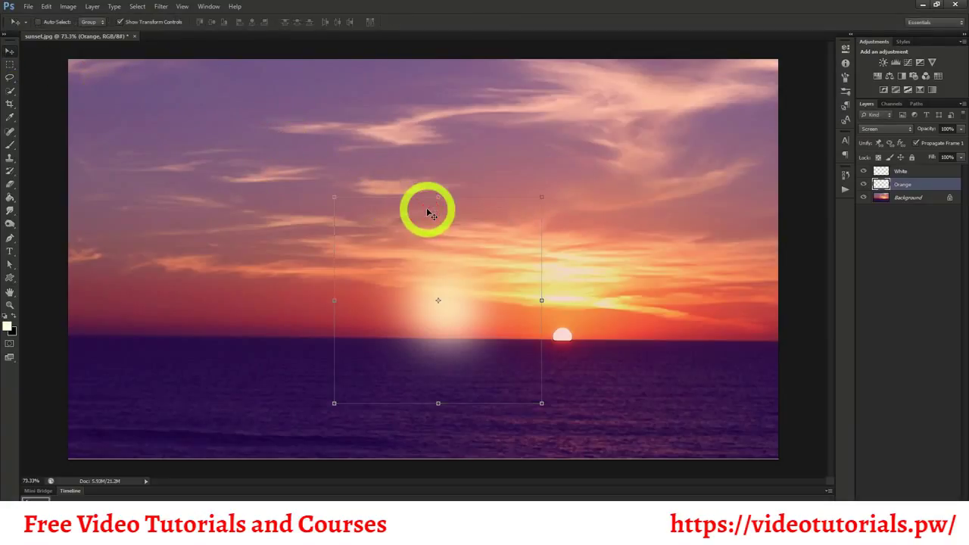
pyautogui.moveTo(474, 249); pyautogui.dragTo(487, 262)
# - Move the White and Orange layers together onto the setting sun and fine-tune the White glow's position over it
pyautogui.click(900, 171)
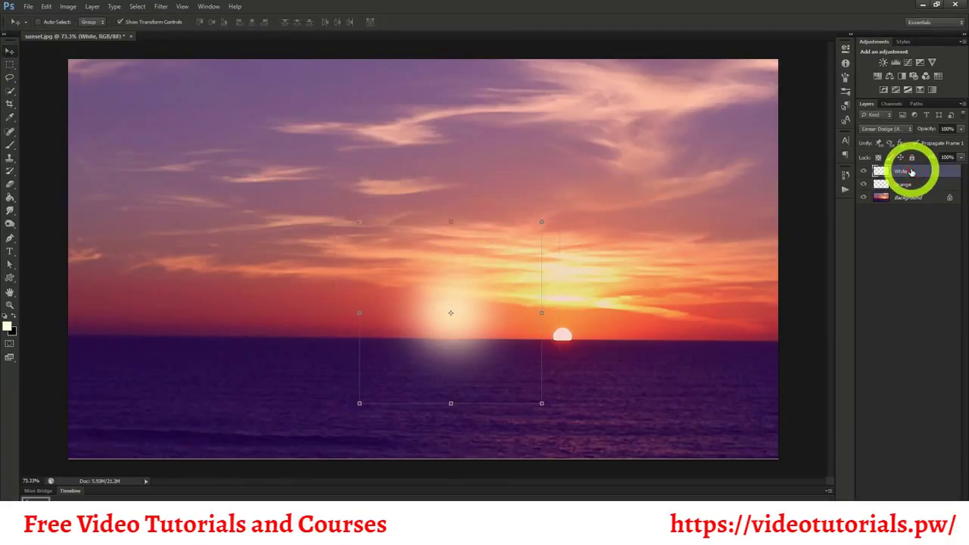
pyautogui.keyDown('shift'); pyautogui.click(908, 185); pyautogui.keyUp('shift')
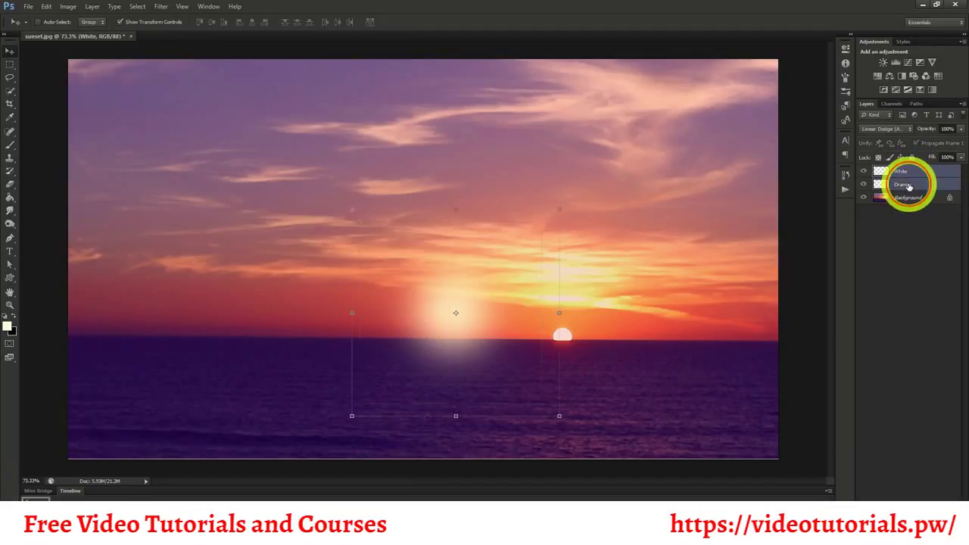
pyautogui.moveTo(504, 318); pyautogui.dragTo(585, 329)
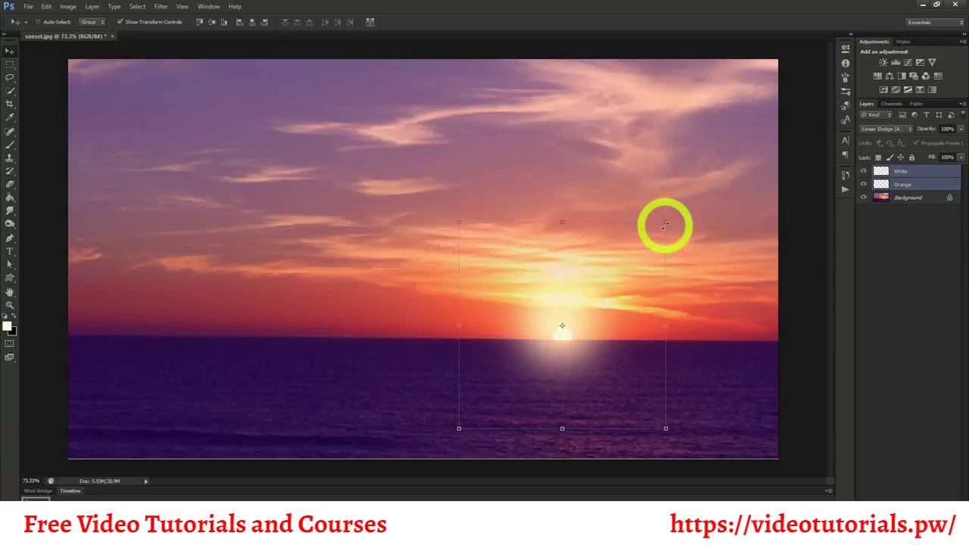
pyautogui.moveTo(583, 283); pyautogui.dragTo(587, 290)
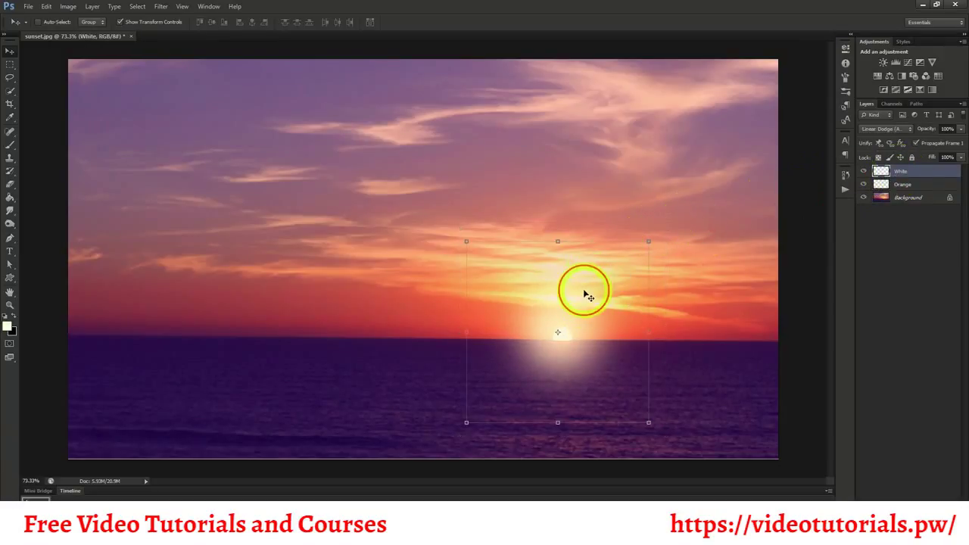
pyautogui.click(899, 185)
pyautogui.click(900, 173)
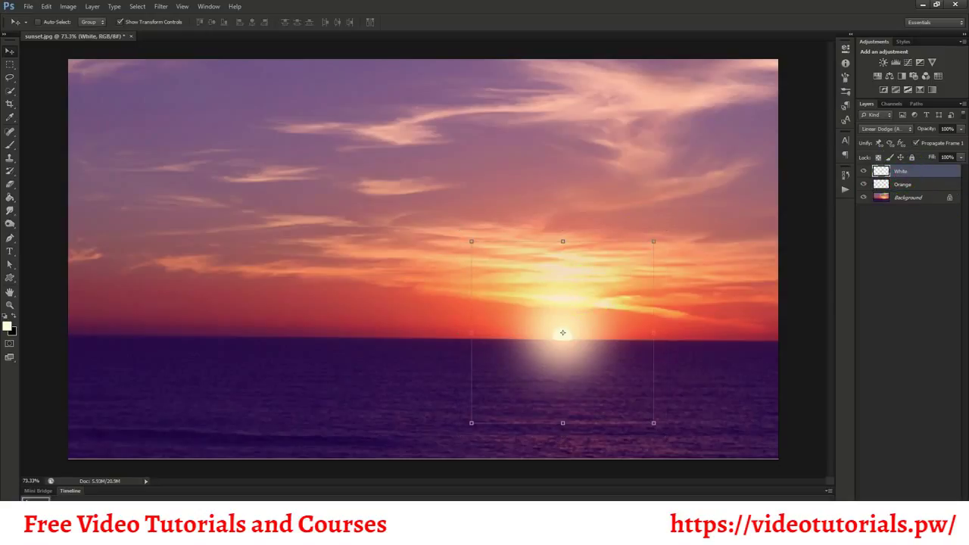
# - Select the White and Orange layers together and enlarge both glows proportionally around the setting sun
pyautogui.keyDown('ctrl'); pyautogui.keyDown('shift'); pyautogui.click(439, 203); pyautogui.keyUp('shift'); pyautogui.keyUp('ctrl')
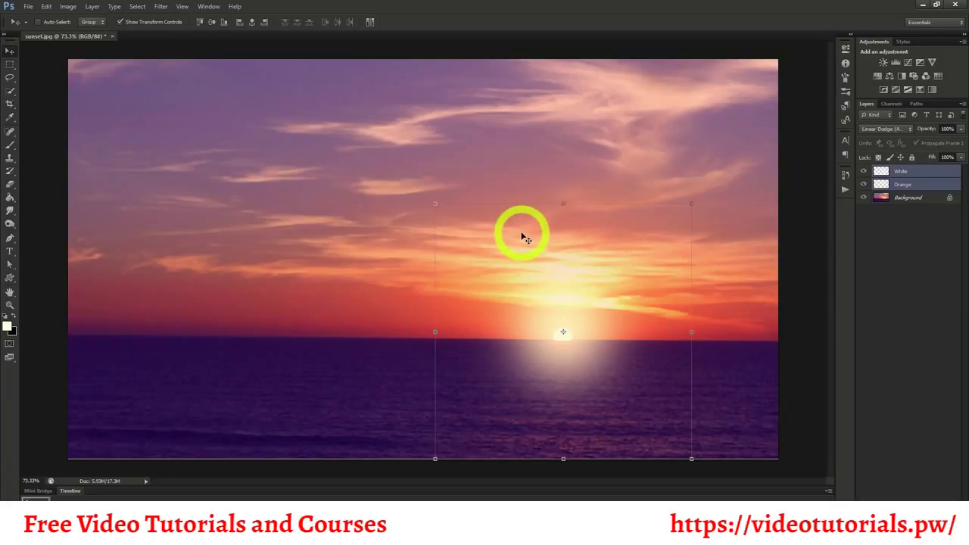
# - Check the blend modes of both glow layers and reduce the Orange layer's opacity to 50%
pyautogui.click(905, 184)
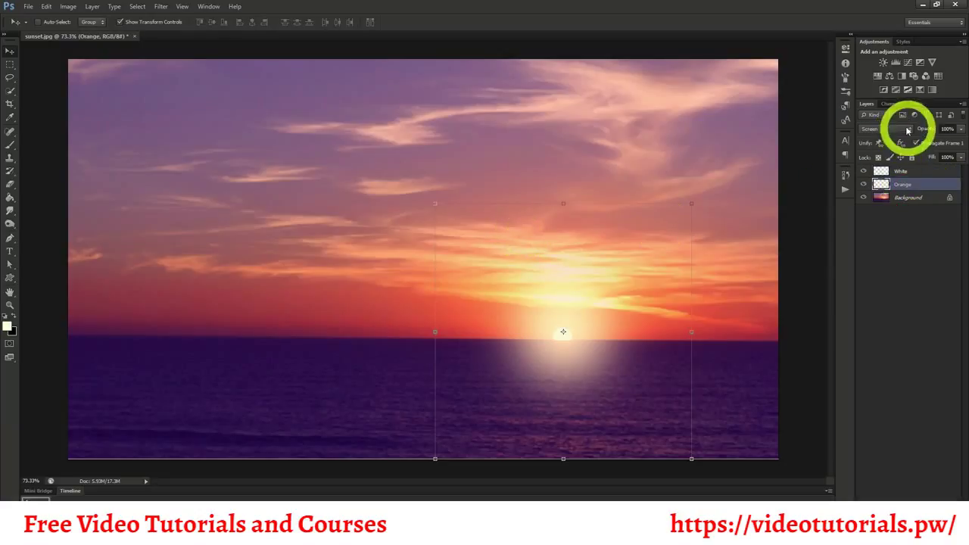
pyautogui.click(913, 170)
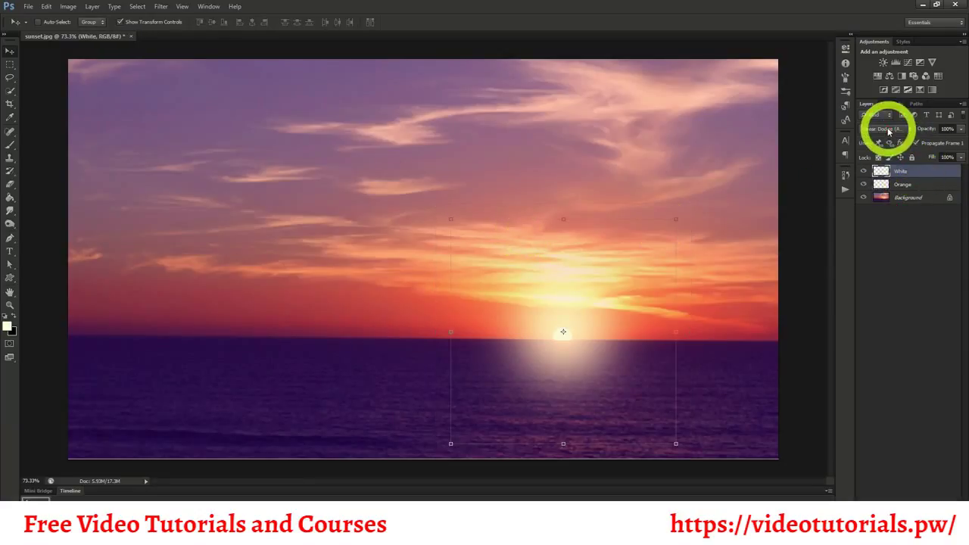
pyautogui.click(917, 186)
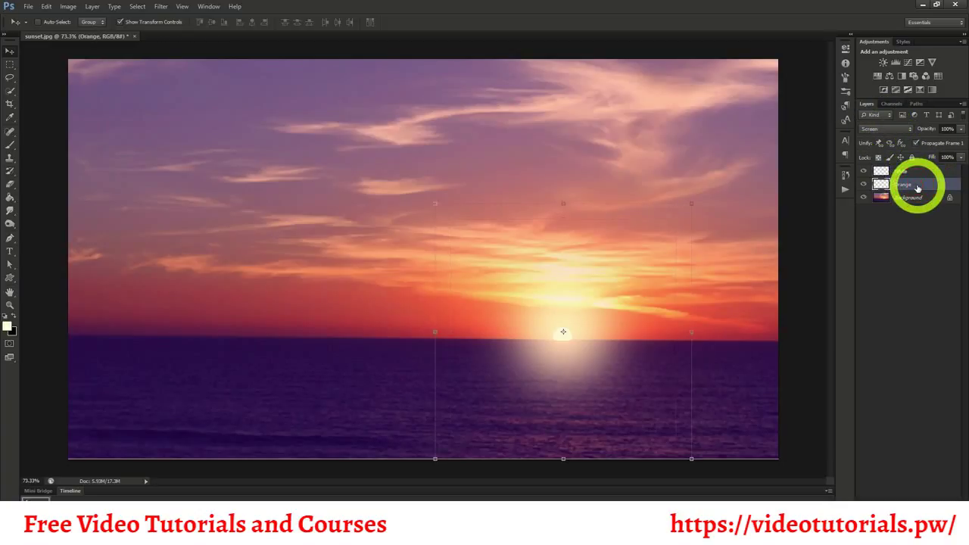
pyautogui.moveTo(945, 130); pyautogui.dragTo(937, 145)
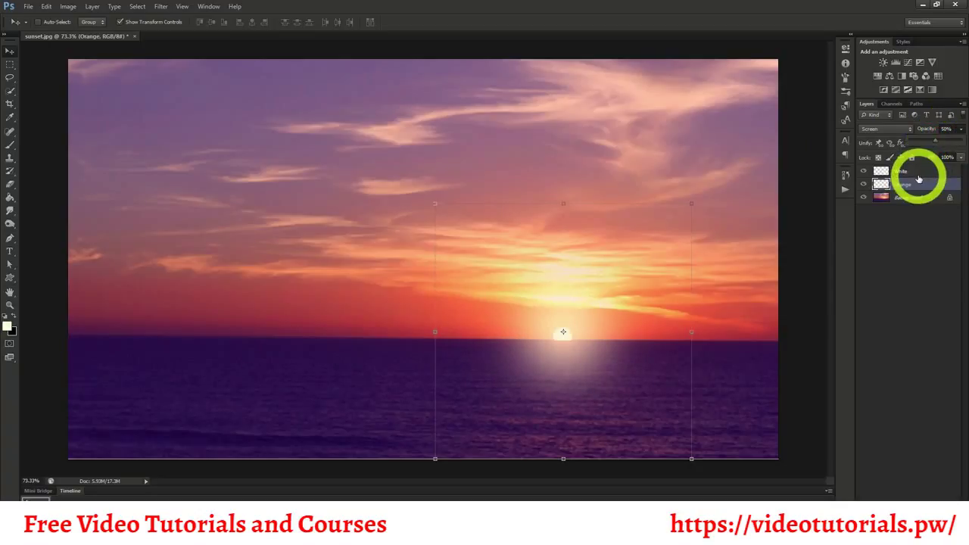
# - Reduce the White layer's fill to 20%, leaving its opacity setting alone
pyautogui.click(915, 173)
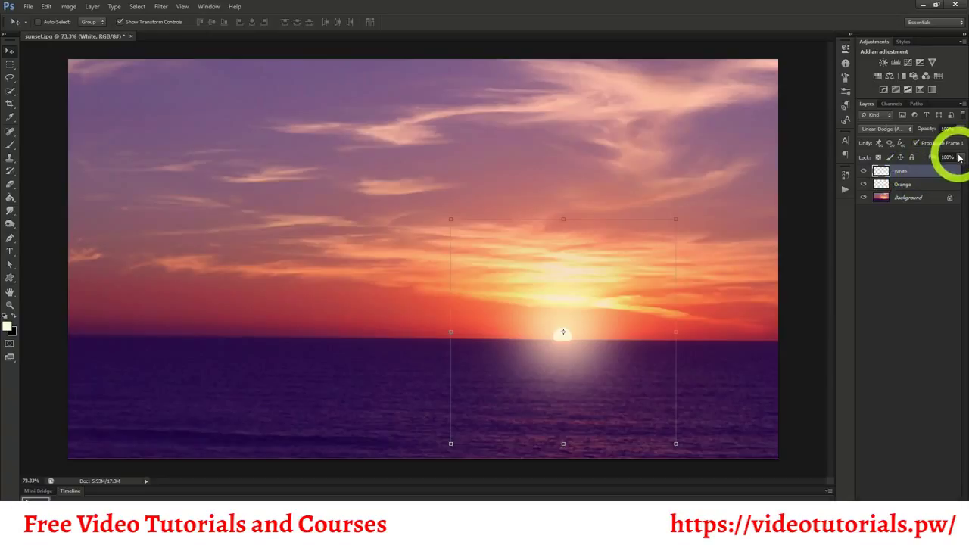
pyautogui.moveTo(958, 158); pyautogui.dragTo(920, 174)
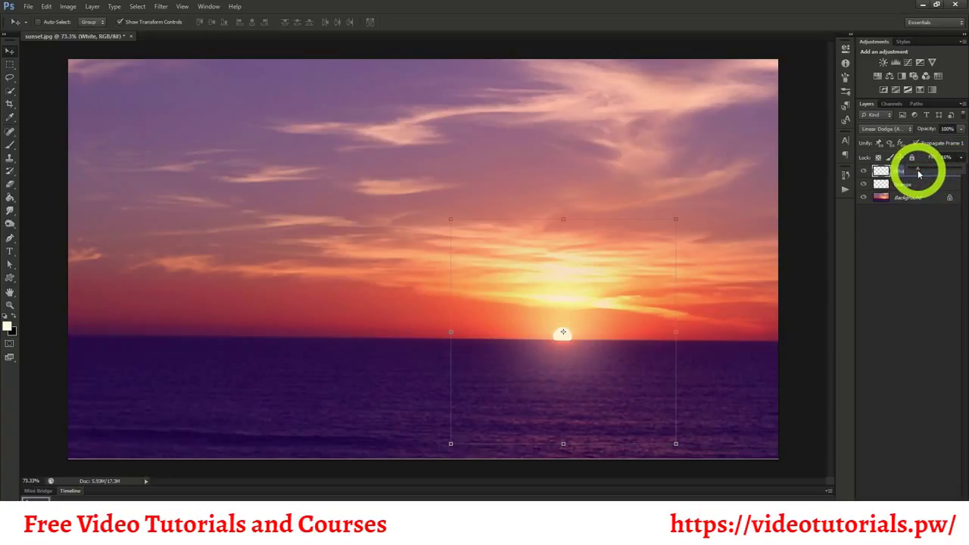
pyautogui.moveTo(918, 175); pyautogui.dragTo(922, 175)
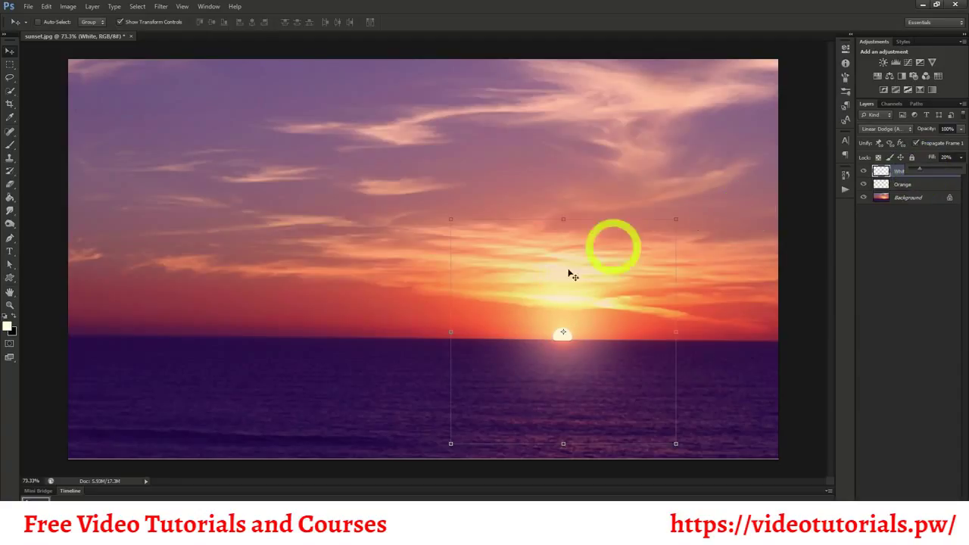